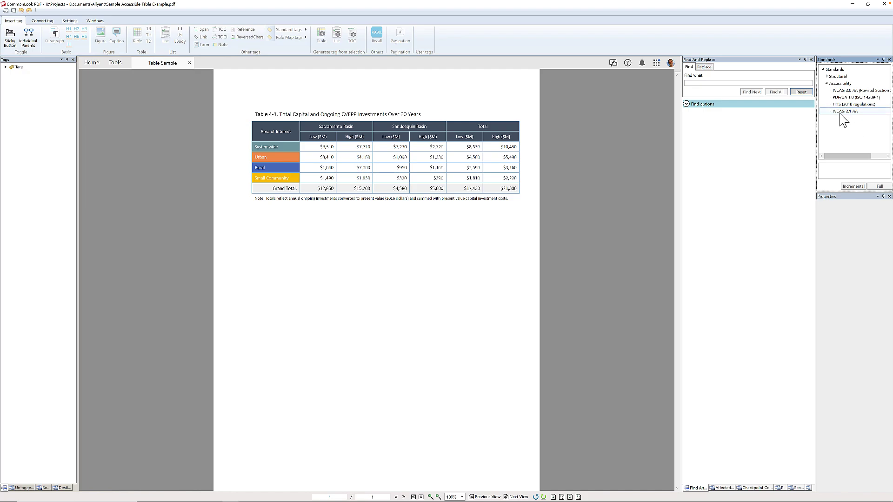
- Run a full WCAG 2.1 AA check on the document, filter the results to Failed only, and review the failed items
{"action": "left_click", "coordinate": [840, 113]}
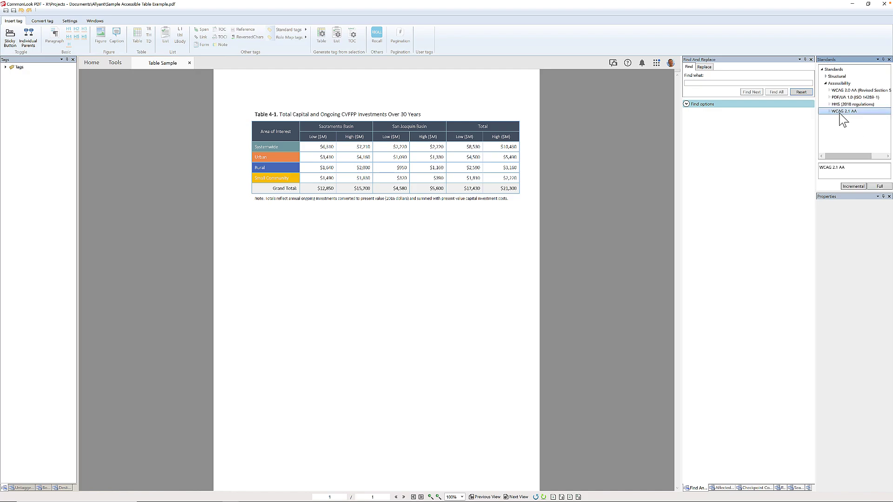
{"action": "left_click", "coordinate": [878, 186]}
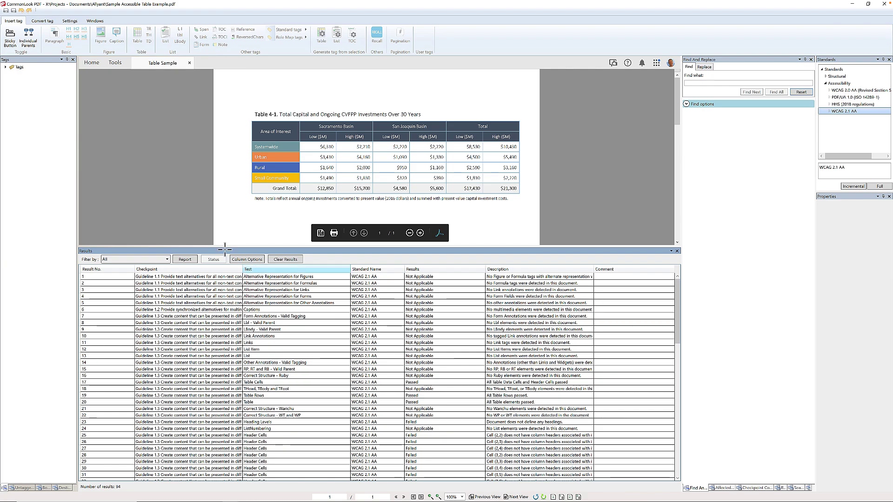
{"action": "left_click", "coordinate": [167, 260]}
{"action": "left_click", "coordinate": [107, 269]}
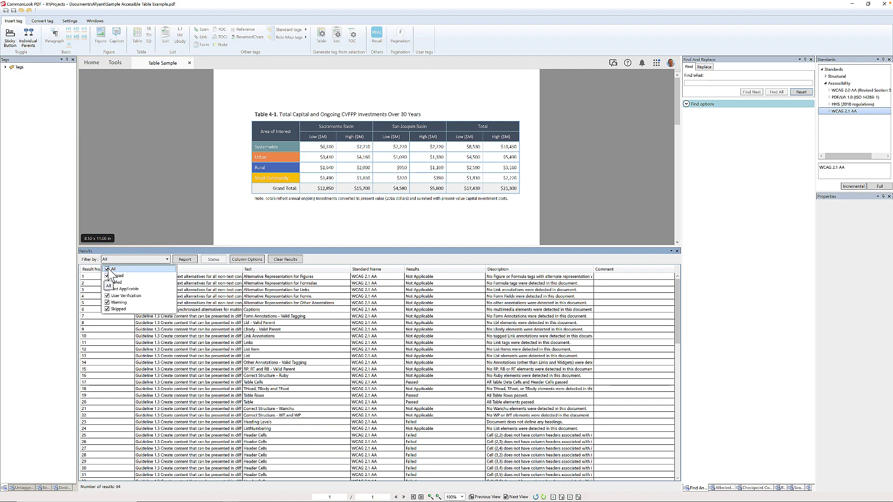
{"action": "left_click", "coordinate": [107, 283]}
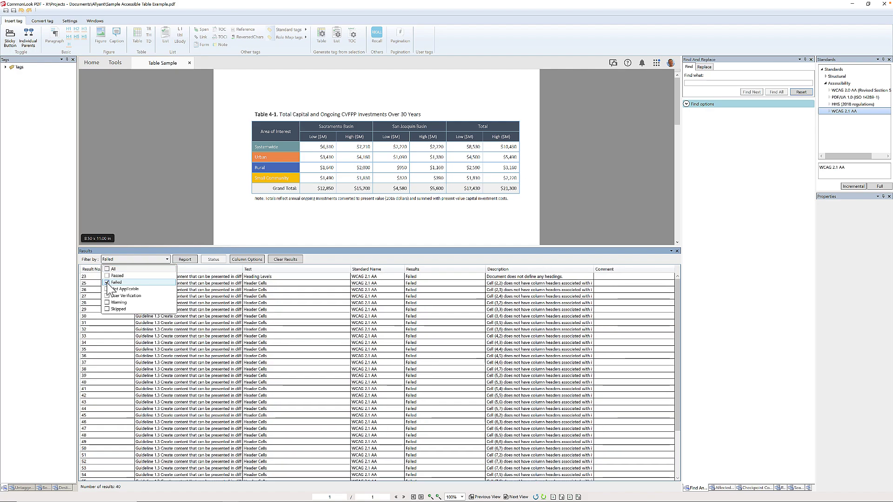
{"action": "left_click", "coordinate": [149, 259]}
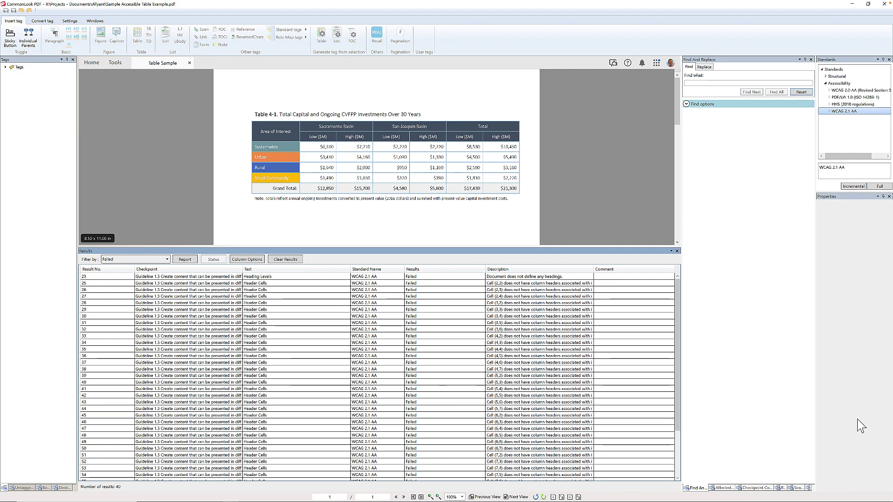
{"action": "scroll", "coordinate": [603, 422], "scroll_direction": "down", "scroll_amount": 3}
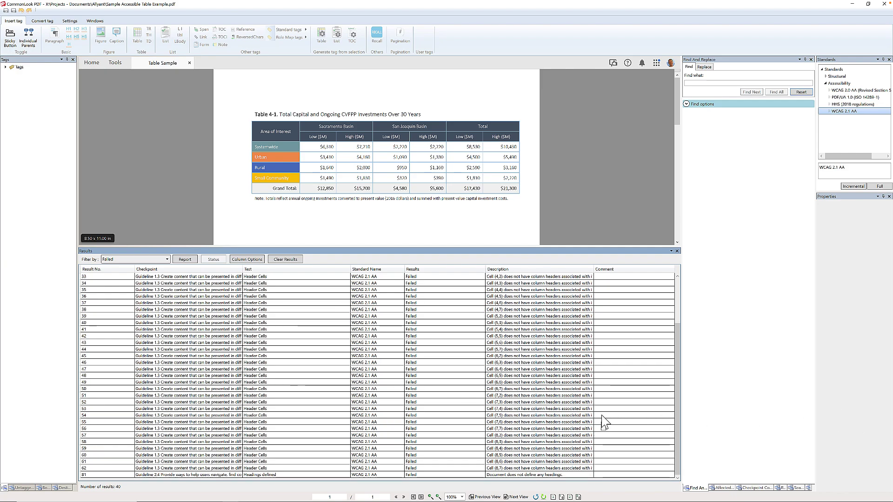
{"action": "scroll", "coordinate": [603, 422], "scroll_direction": "up", "scroll_amount": 3}
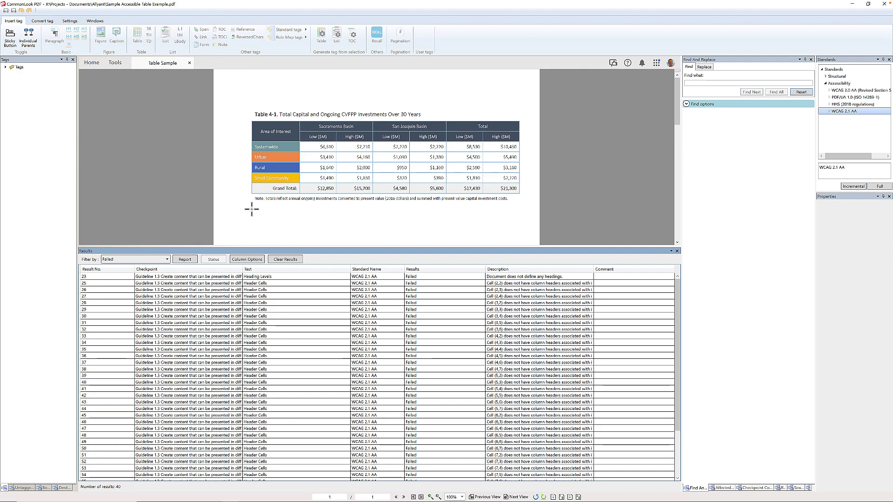
- Move the table title's P tag out of the table's first row to directly above the Table tag, and convert it to H1
{"action": "left_click", "coordinate": [5, 67]}
{"action": "double_click", "coordinate": [21, 75]}
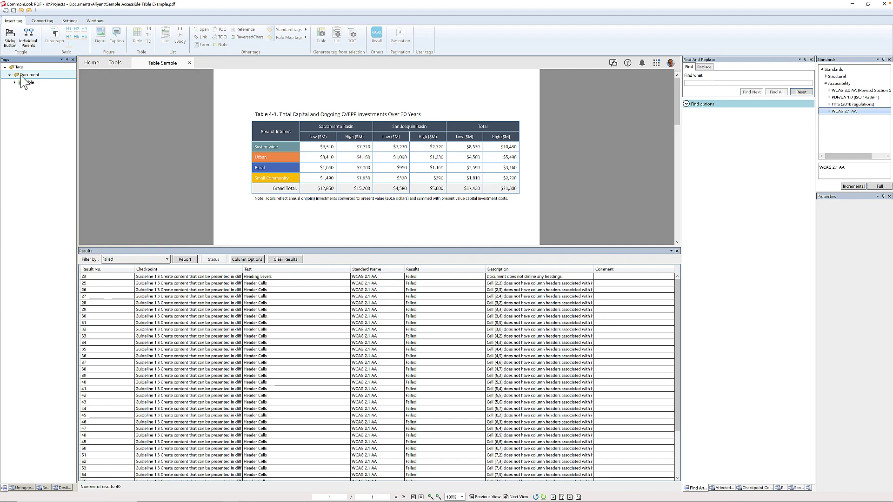
{"action": "left_click", "coordinate": [23, 83]}
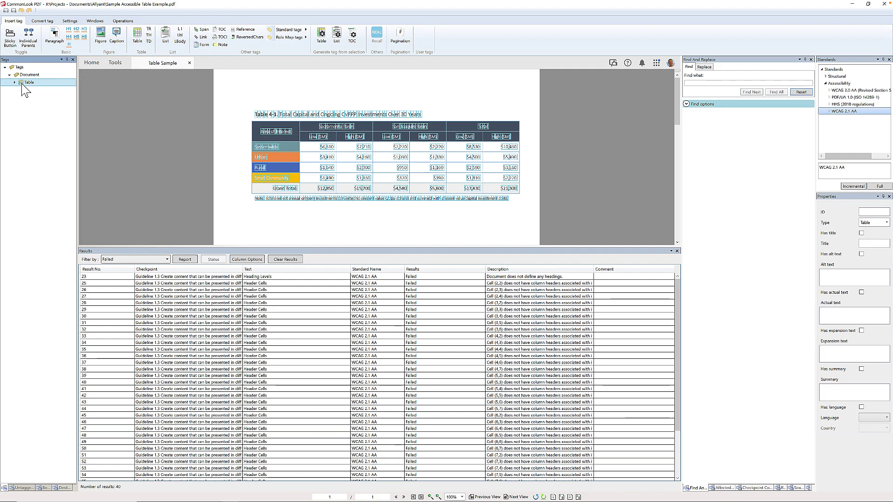
{"action": "left_click", "coordinate": [14, 82]}
{"action": "left_click", "coordinate": [18, 90]}
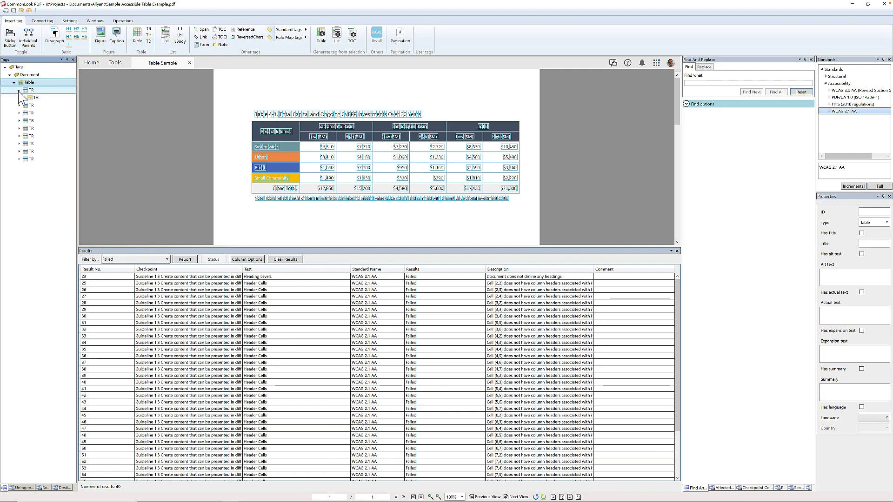
{"action": "left_click", "coordinate": [23, 98]}
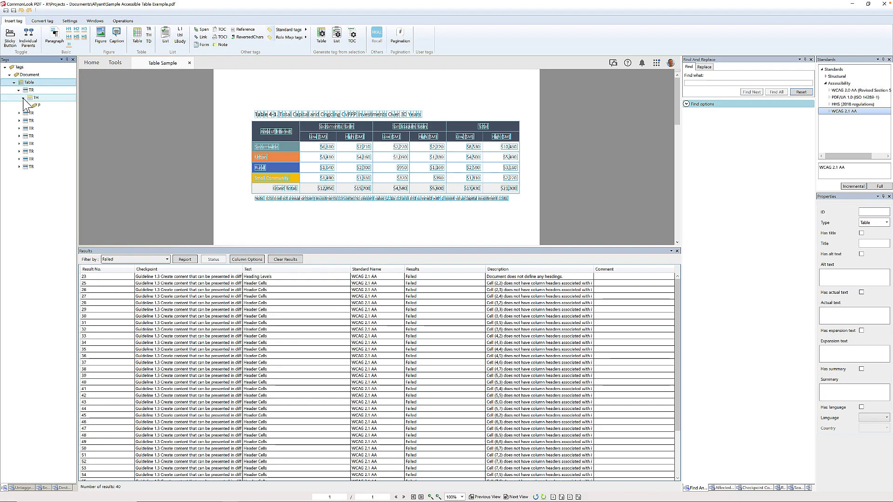
{"action": "left_click", "coordinate": [36, 106]}
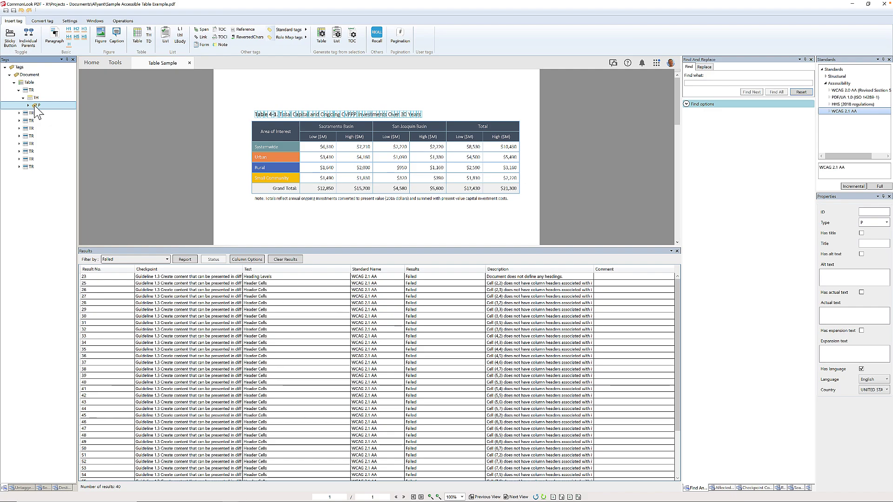
{"action": "left_click", "coordinate": [34, 105]}
{"action": "left_click_drag", "start_coordinate": [35, 105], "coordinate": [37, 112]}
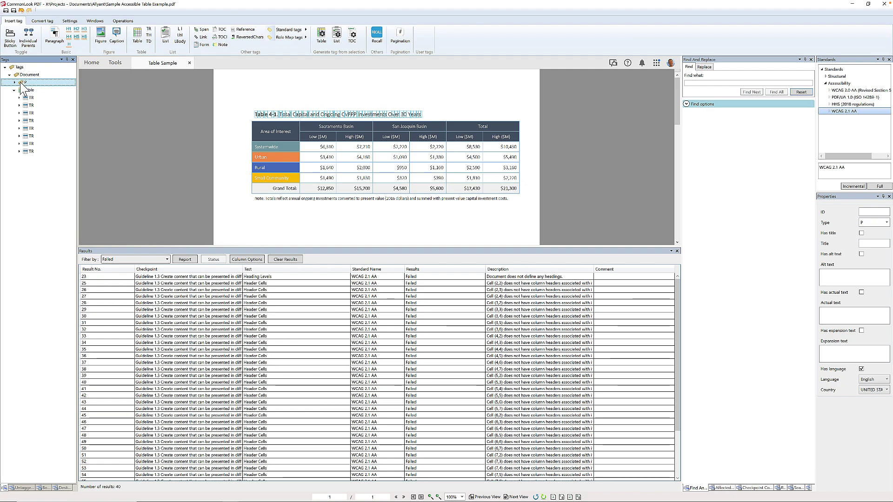
{"action": "left_click", "coordinate": [42, 21]}
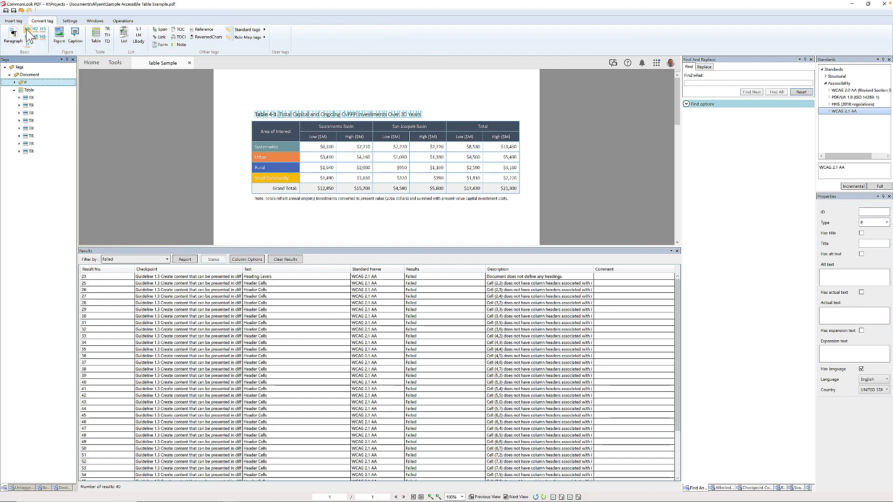
{"action": "left_click", "coordinate": [27, 30]}
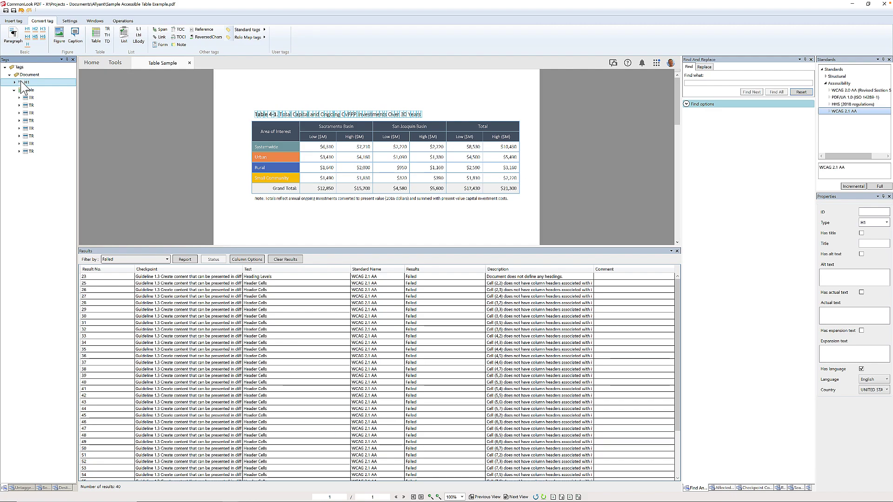
- Move the note's P tag out of the table's last row to directly after the Table tag under Document
{"action": "left_click", "coordinate": [19, 151]}
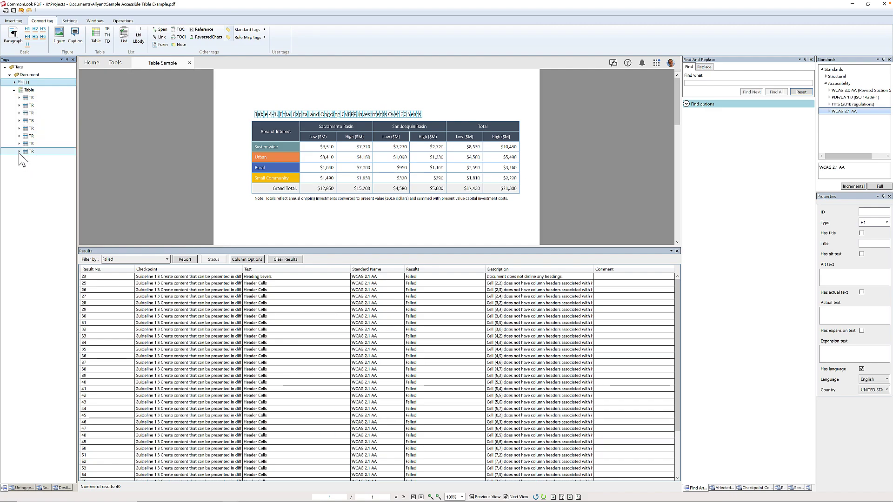
{"action": "left_click", "coordinate": [22, 158]}
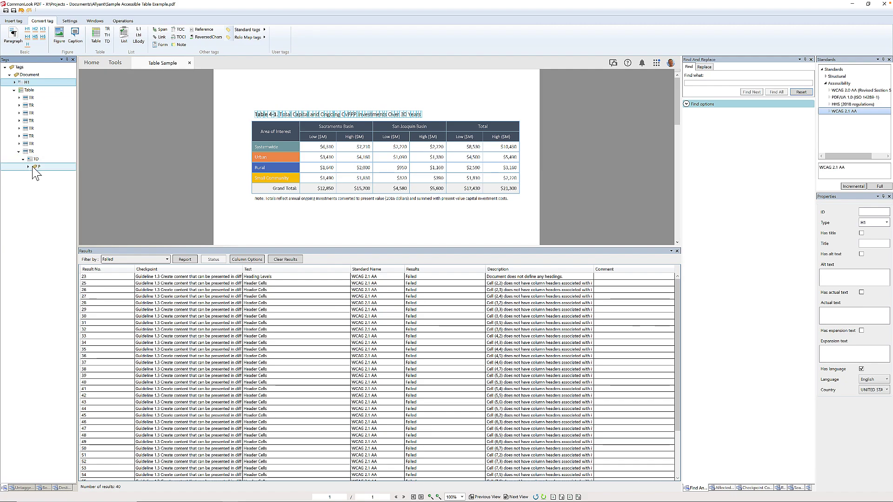
{"action": "left_click", "coordinate": [36, 167]}
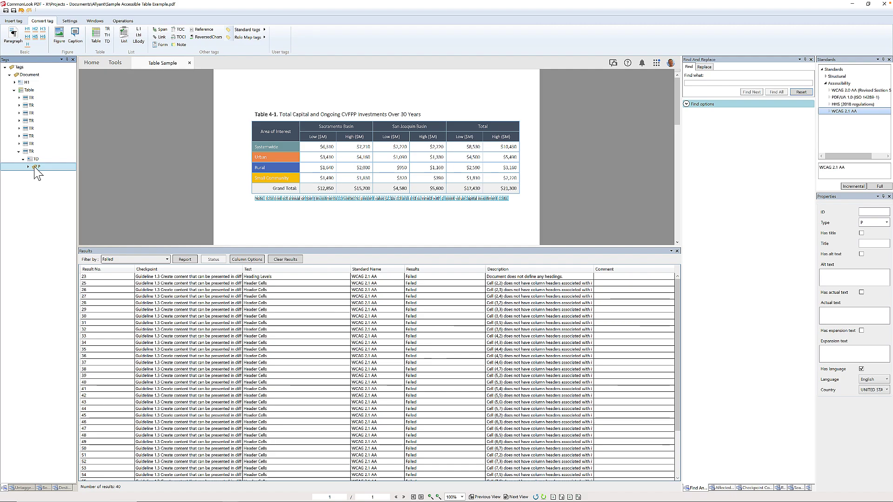
{"action": "left_click", "coordinate": [34, 166]}
{"action": "left_click", "coordinate": [33, 166]}
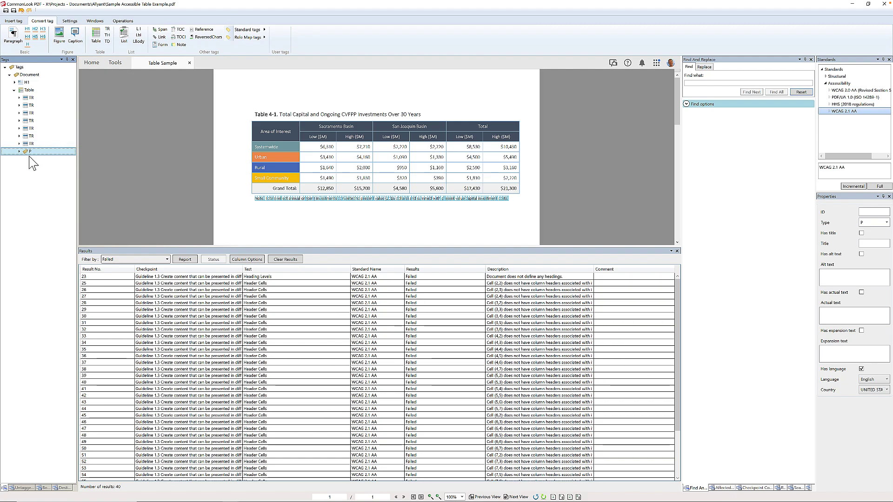
{"action": "left_click_drag", "start_coordinate": [28, 132], "coordinate": [20, 103]}
{"action": "left_click", "coordinate": [14, 98]}
{"action": "left_click", "coordinate": [26, 89]}
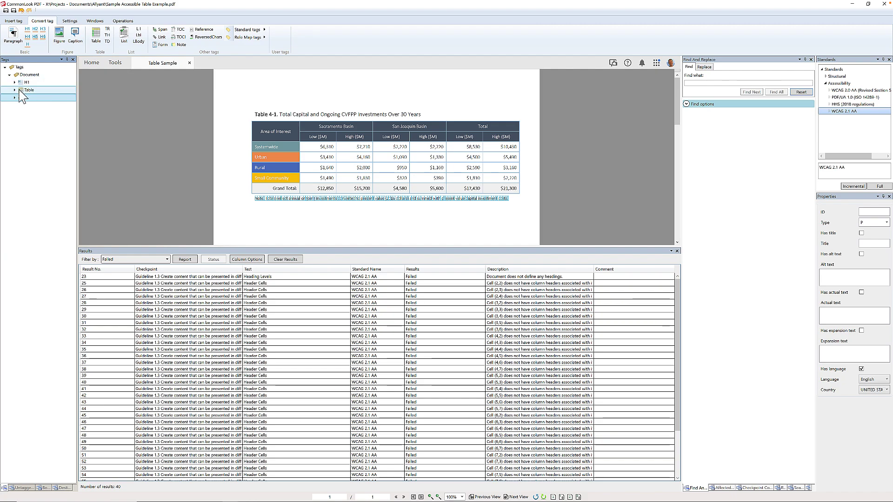
{"action": "left_click", "coordinate": [21, 98]}
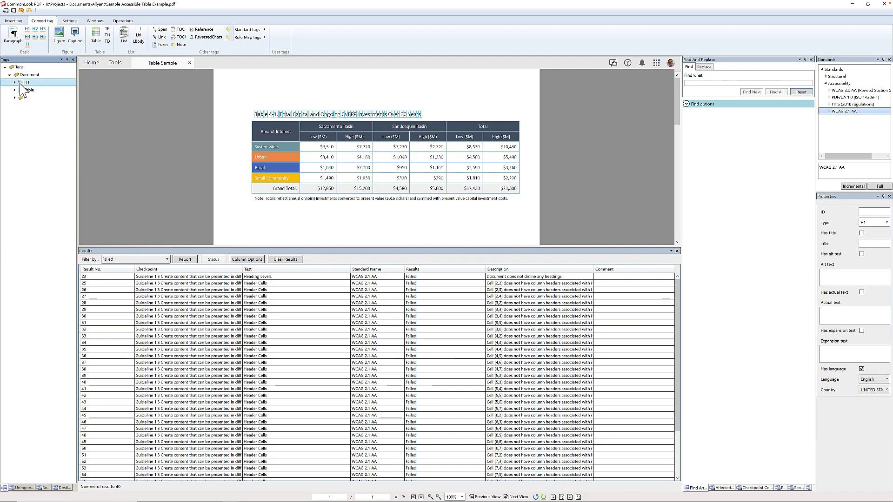
- Show the table editor for the Table tag and close the check results to give it more room
{"action": "left_click", "coordinate": [22, 91]}
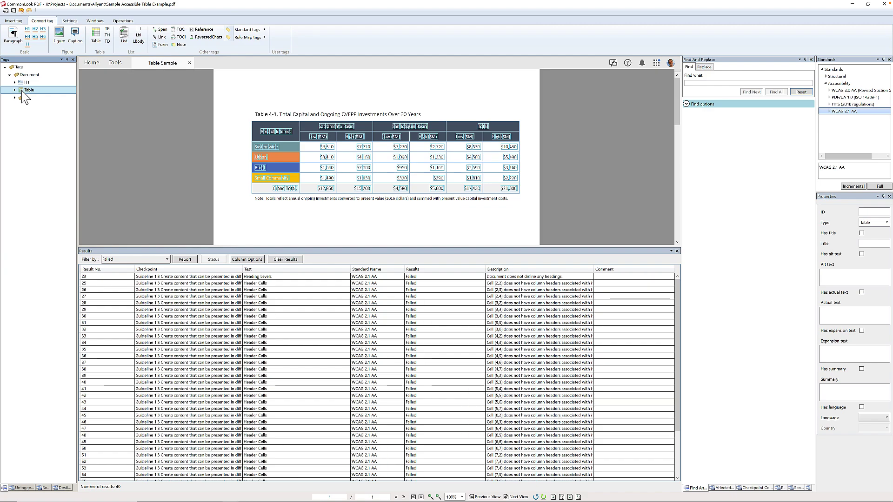
{"action": "right_click", "coordinate": [22, 94]}
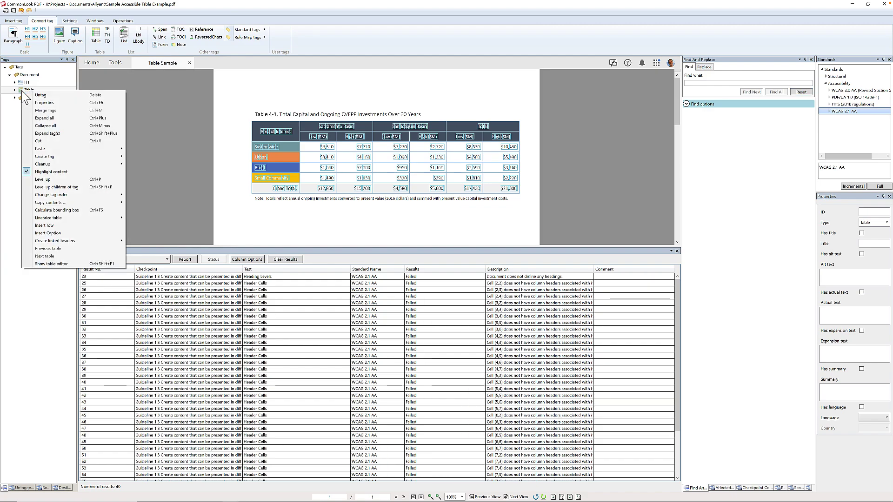
{"action": "left_click", "coordinate": [61, 265]}
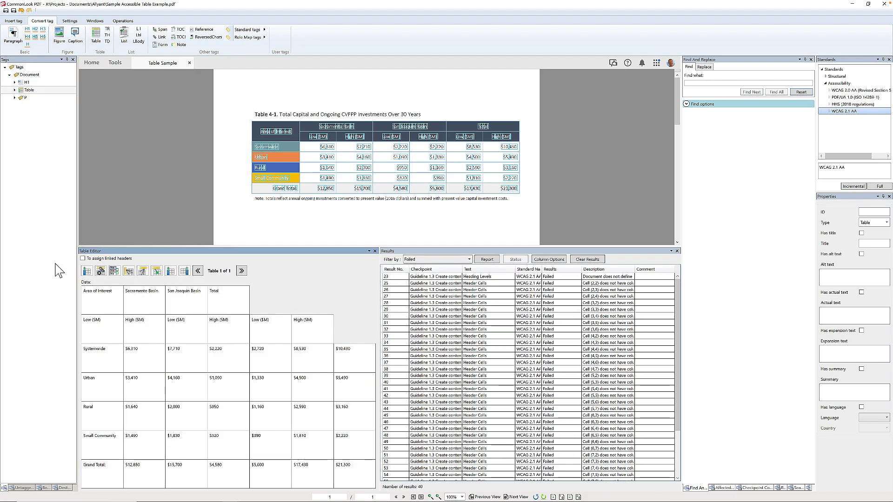
{"action": "left_click", "coordinate": [677, 251]}
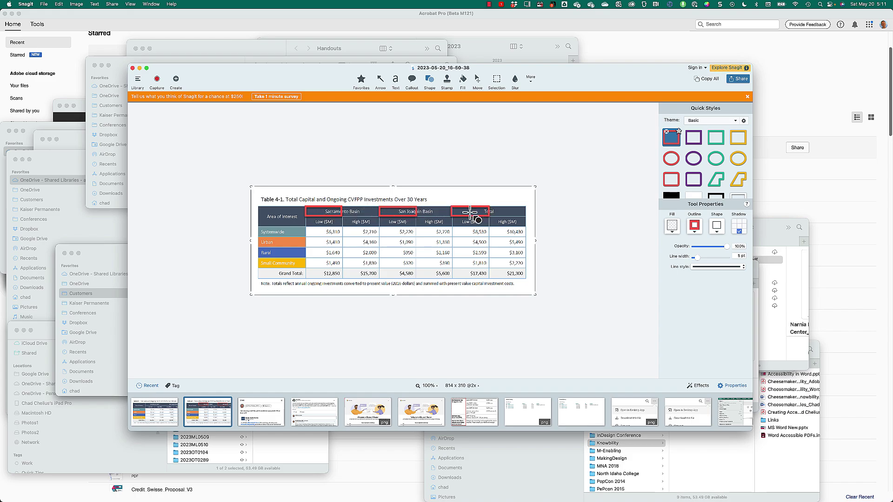
- Switch to Snagit and outline the full Sacramento Basin, San Joaquin Basin, Total and Area of Interest header cells in red on the unmarked table copy
{"action": "left_click", "coordinate": [150, 412]}
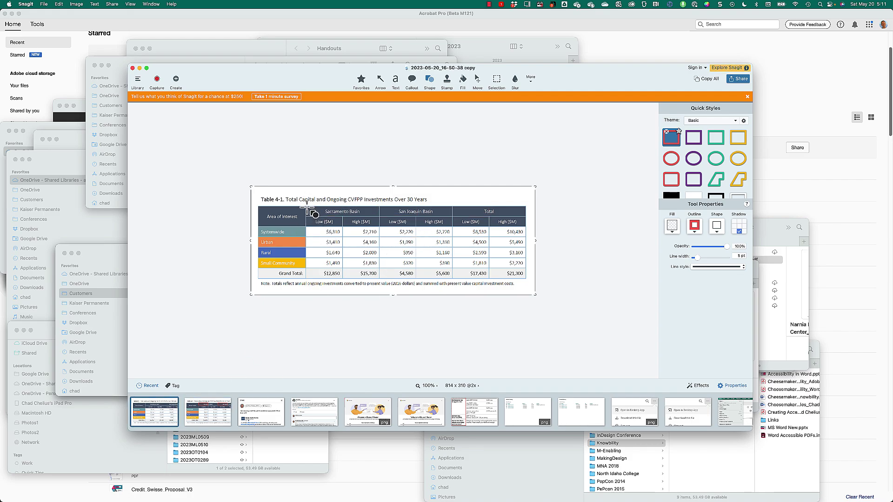
{"action": "left_click_drag", "start_coordinate": [307, 207], "coordinate": [342, 217]}
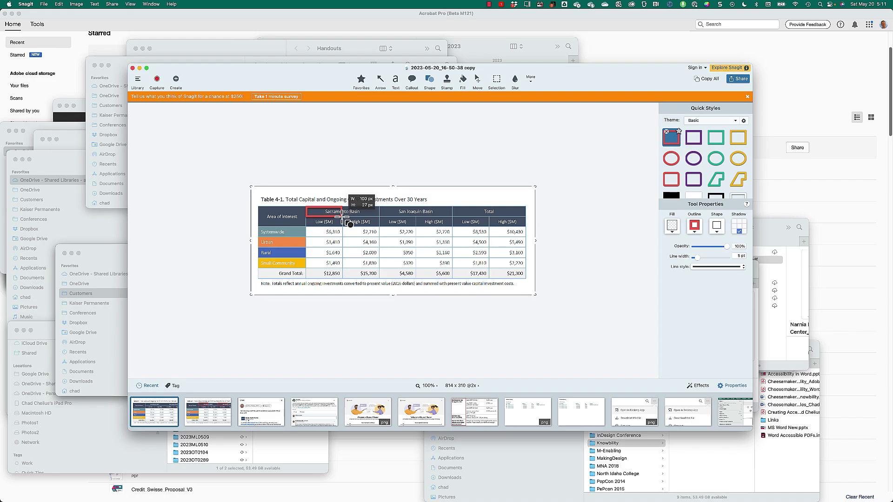
{"action": "left_click_drag", "start_coordinate": [343, 216], "coordinate": [379, 216]}
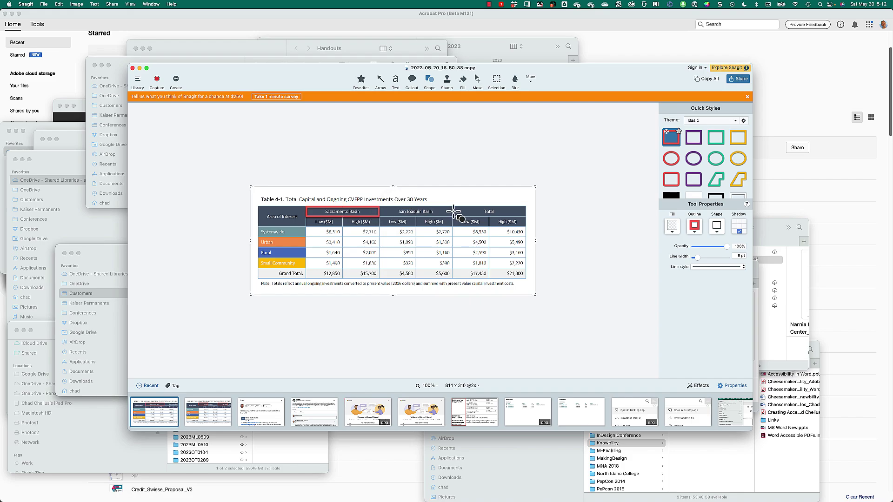
{"action": "left_click_drag", "start_coordinate": [452, 208], "coordinate": [379, 216]}
{"action": "left_click_drag", "start_coordinate": [526, 207], "coordinate": [458, 217]}
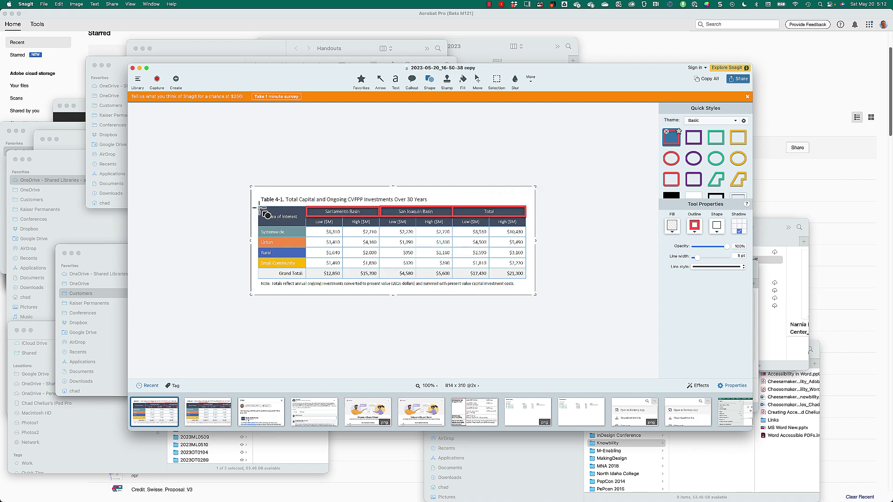
{"action": "left_click_drag", "start_coordinate": [258, 207], "coordinate": [305, 225]}
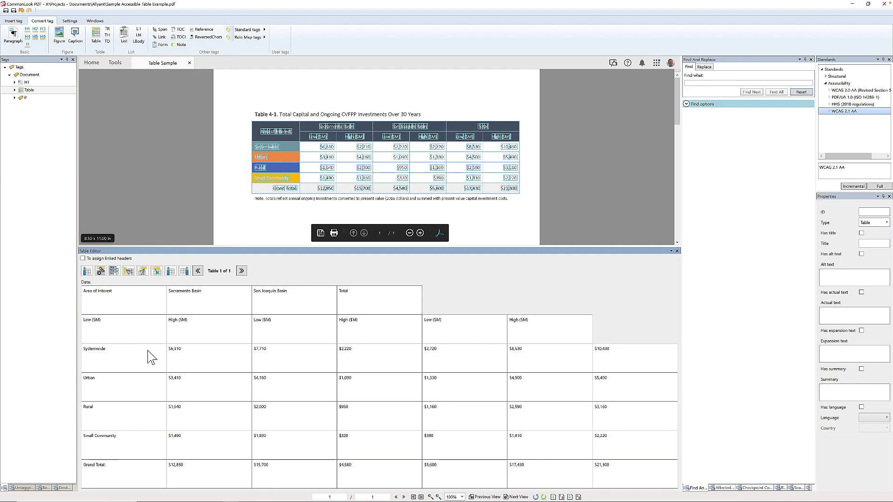
- Make the Area of Interest cell a TH header with a row span of 2 and Column scope
{"action": "left_click", "coordinate": [100, 300]}
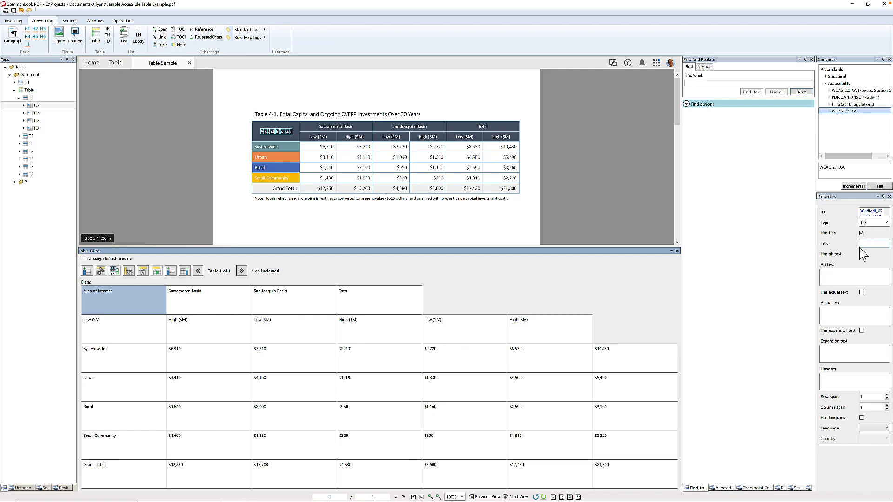
{"action": "left_click", "coordinate": [886, 222]}
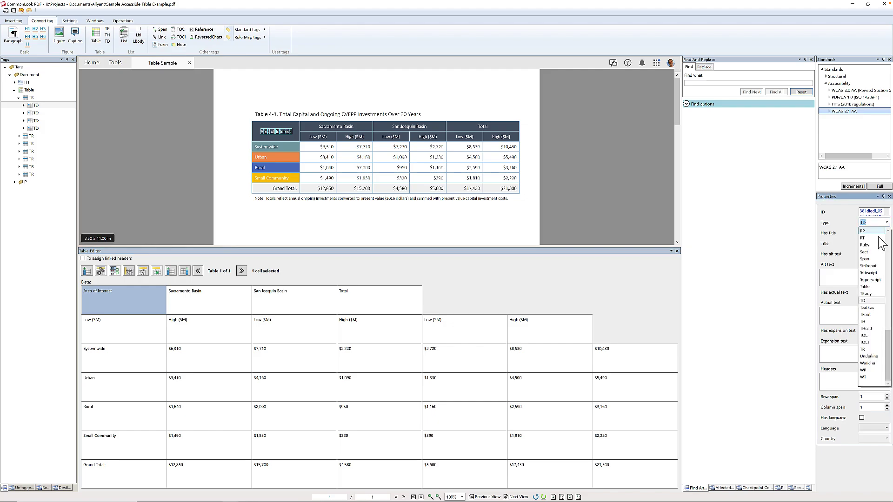
{"action": "left_click", "coordinate": [866, 322]}
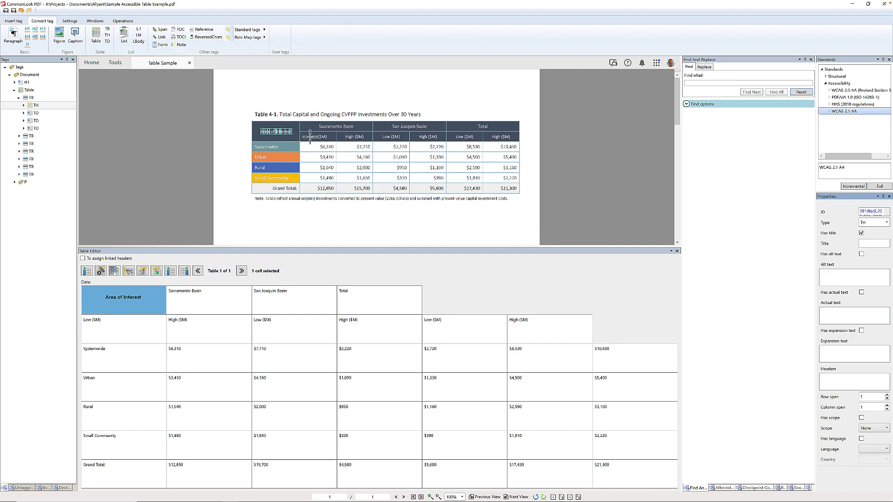
{"action": "left_click", "coordinate": [887, 395]}
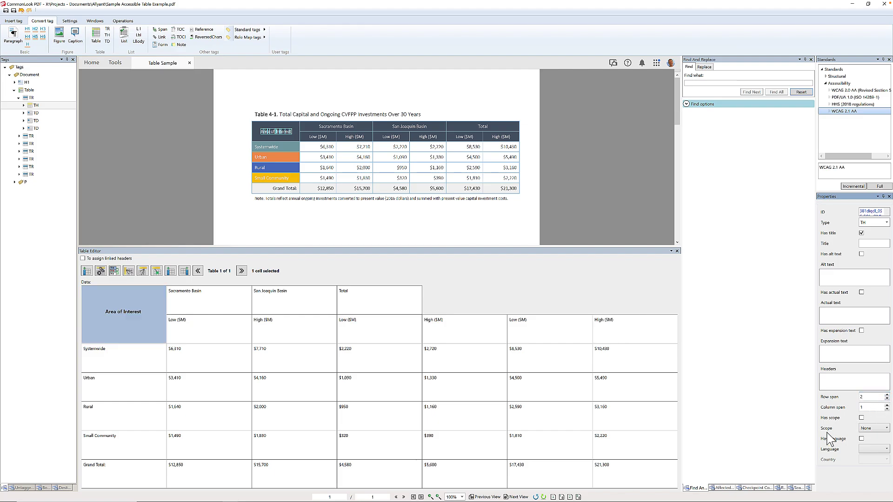
{"action": "left_click", "coordinate": [860, 429]}
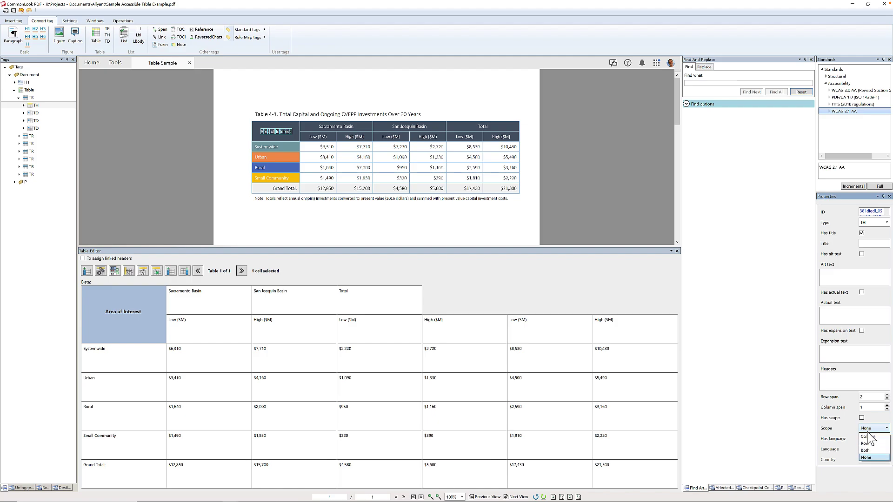
{"action": "left_click", "coordinate": [870, 439]}
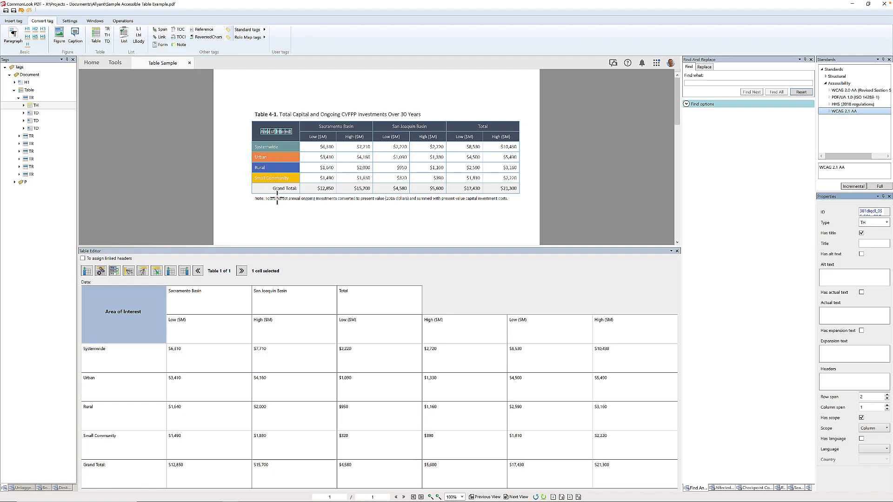
- Convert the Sacramento Basin, San Joaquin Basin and Total cells in the table's first row to TH
{"action": "left_click", "coordinate": [195, 307]}
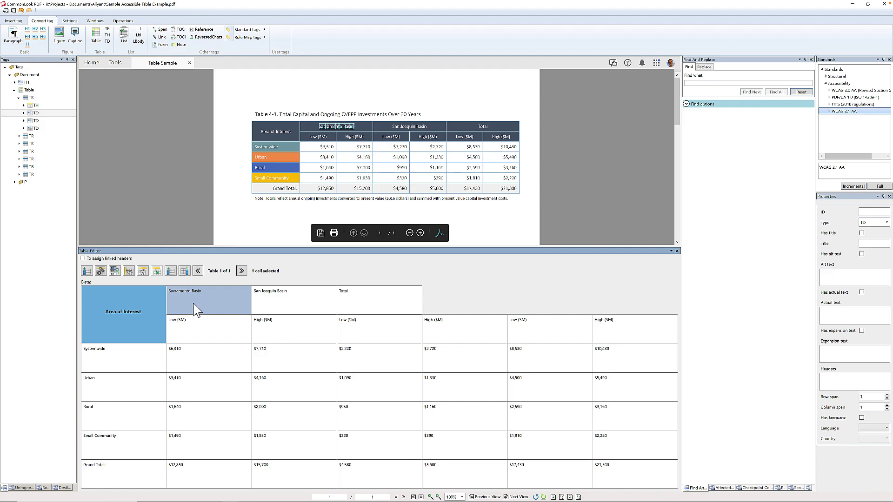
{"action": "left_click", "coordinate": [385, 296], "text": "shift"}
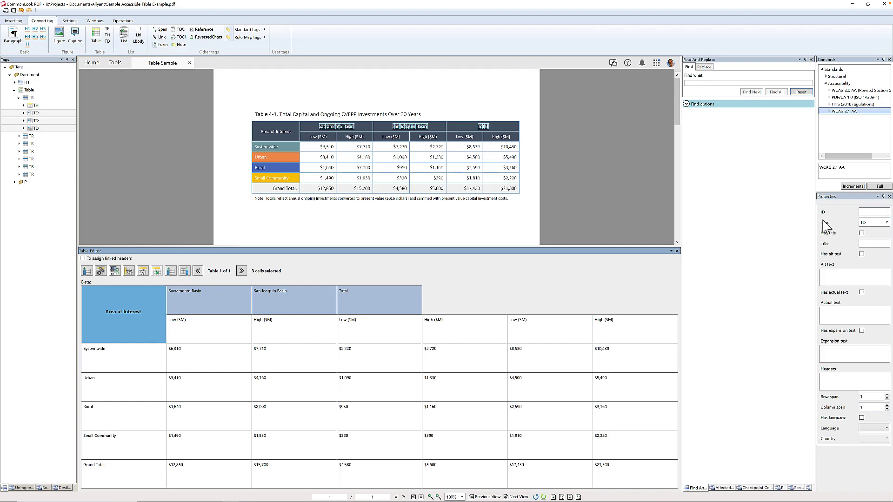
{"action": "left_click", "coordinate": [886, 222]}
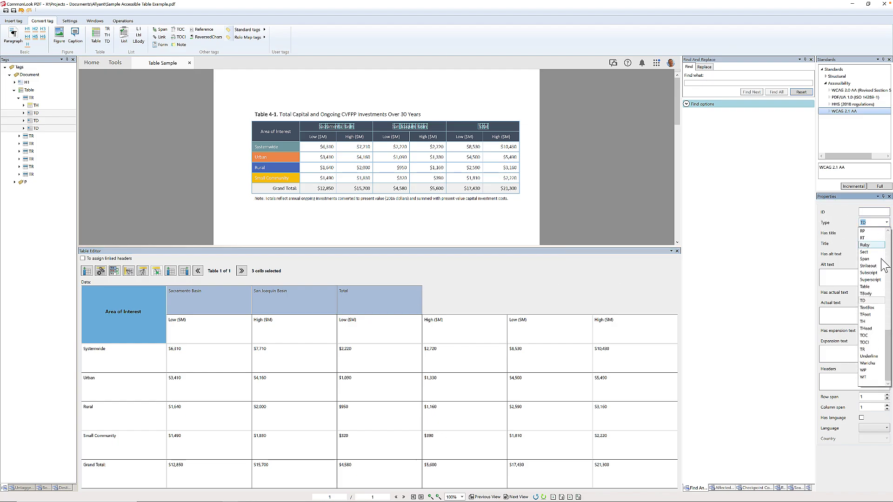
{"action": "left_click", "coordinate": [867, 321]}
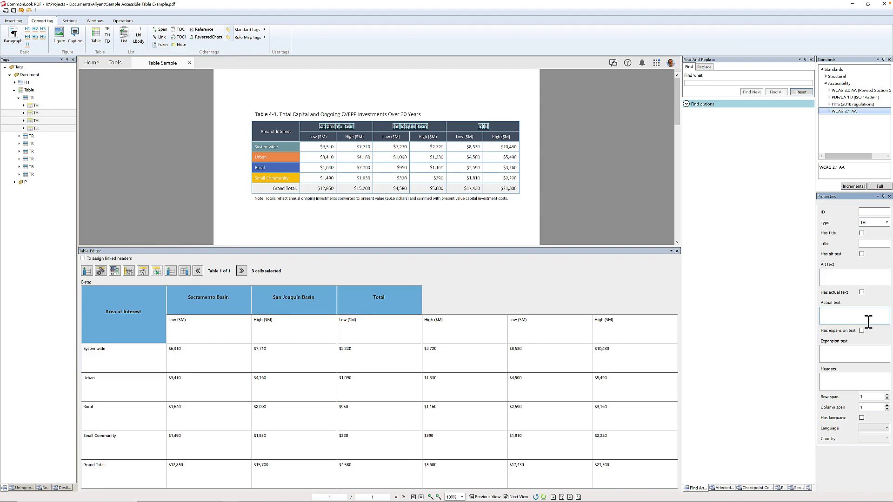
- Give the Sacramento Basin, San Joaquin Basin and Total headers Column scope and a column span of 2
{"action": "left_click", "coordinate": [225, 301]}
{"action": "left_click", "coordinate": [223, 309]}
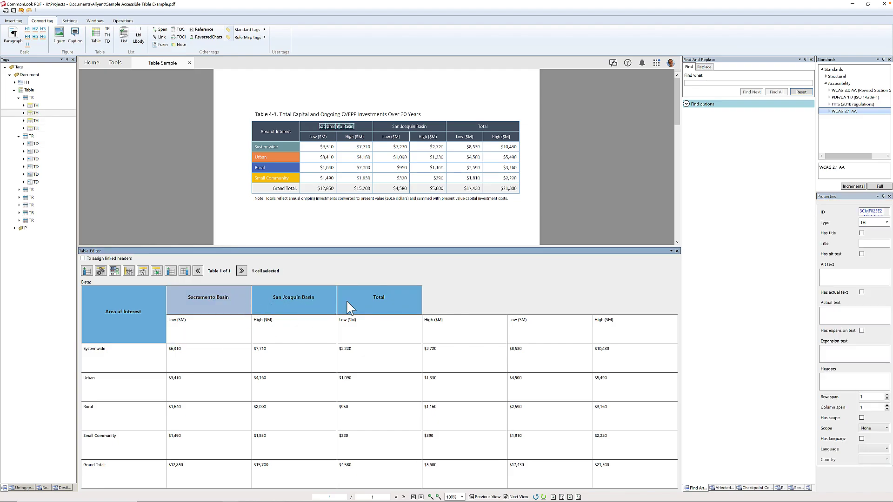
{"action": "left_click", "coordinate": [378, 308], "text": "shift"}
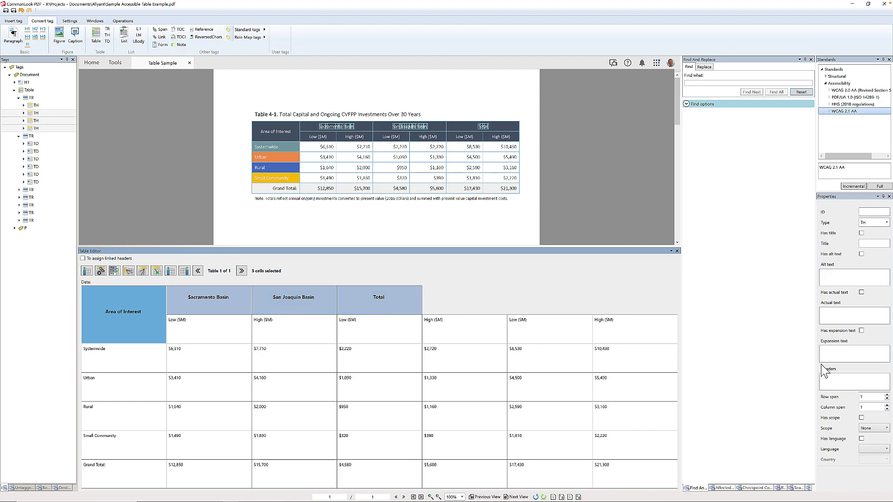
{"action": "left_click", "coordinate": [874, 428]}
{"action": "left_click", "coordinate": [873, 436]}
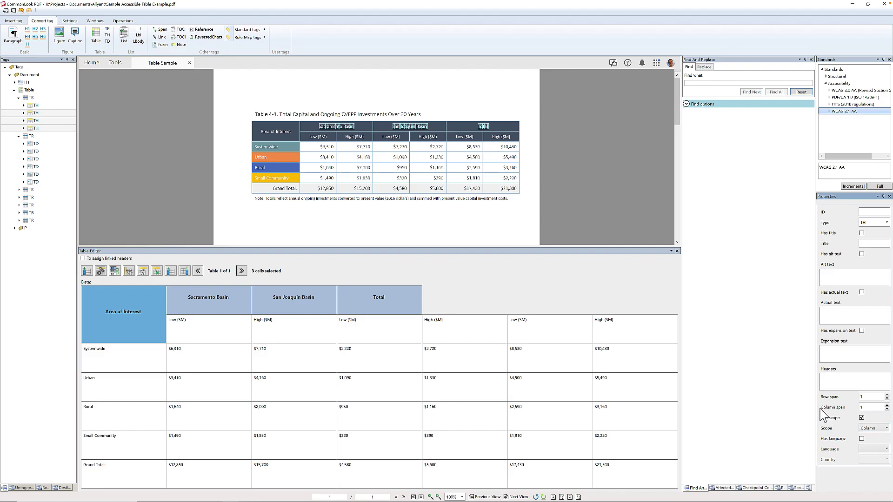
{"action": "left_click", "coordinate": [886, 405]}
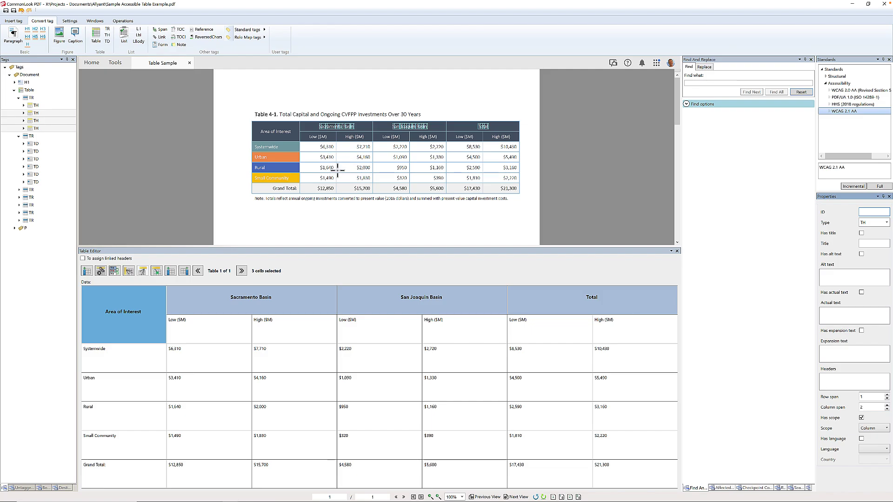
- Convert the six Low ($M) and High ($M) cells in the second row to TH and set their scope to Column
{"action": "left_click", "coordinate": [205, 334]}
{"action": "left_click", "coordinate": [640, 335], "text": "shift"}
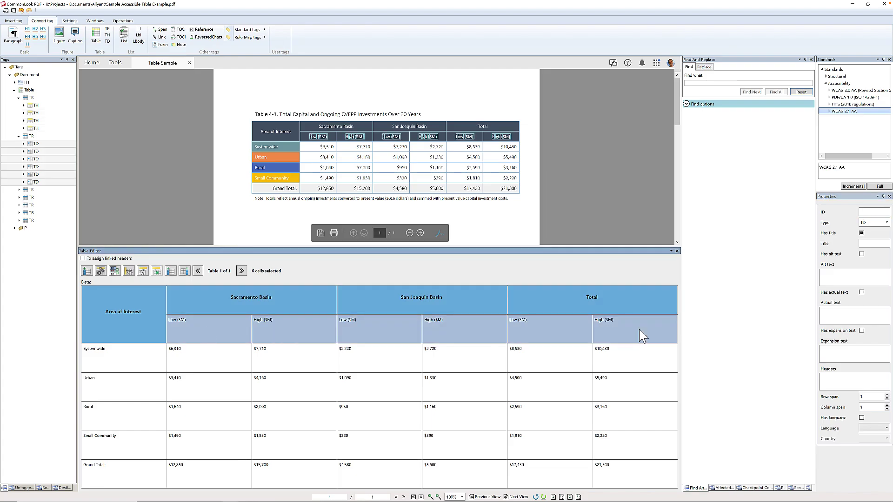
{"action": "left_click", "coordinate": [887, 223]}
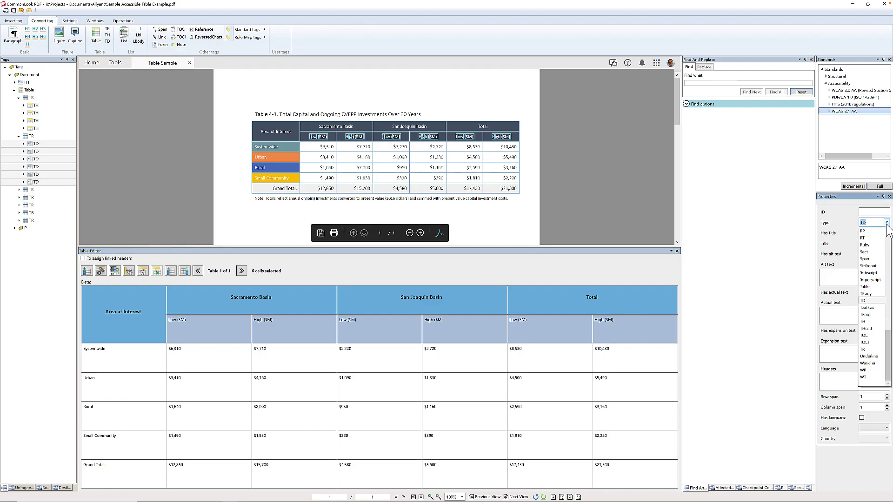
{"action": "left_click", "coordinate": [866, 322]}
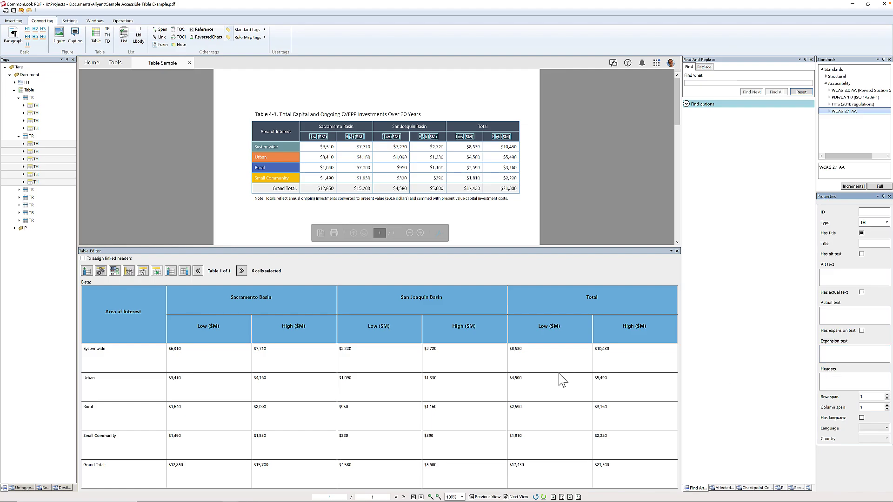
{"action": "left_click", "coordinate": [221, 359]}
{"action": "left_click", "coordinate": [208, 328]}
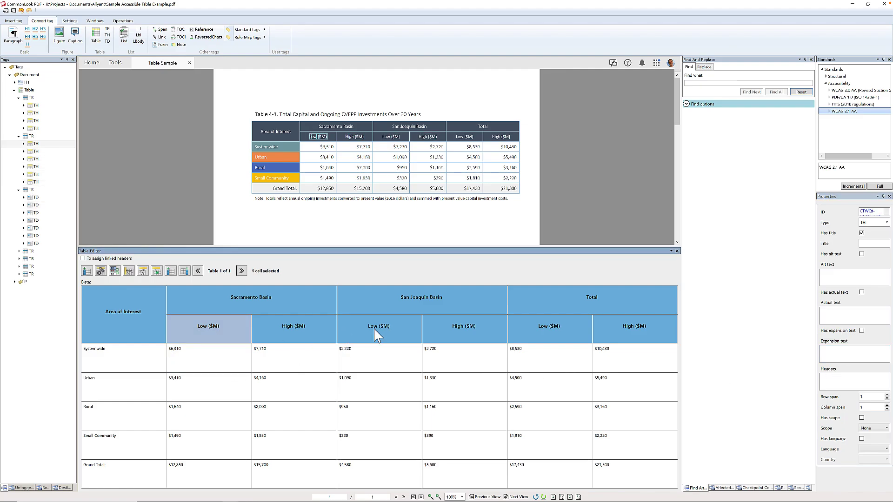
{"action": "left_click", "coordinate": [608, 328], "text": "shift"}
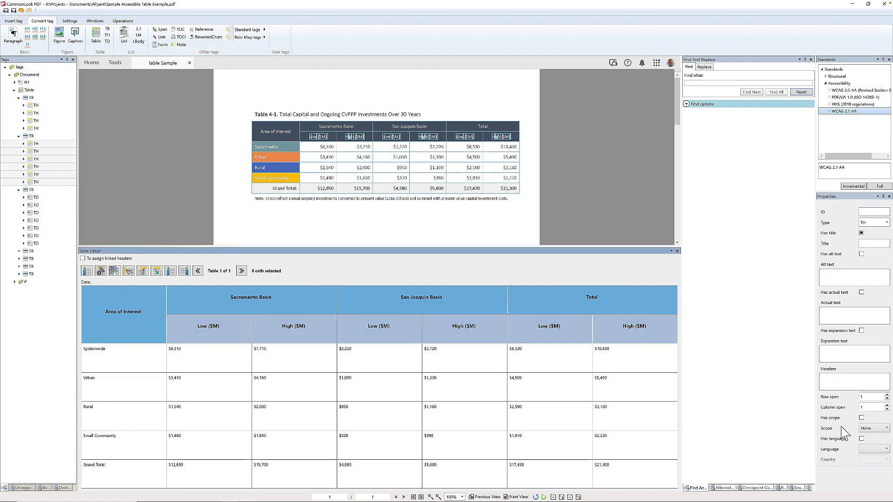
{"action": "left_click", "coordinate": [868, 429]}
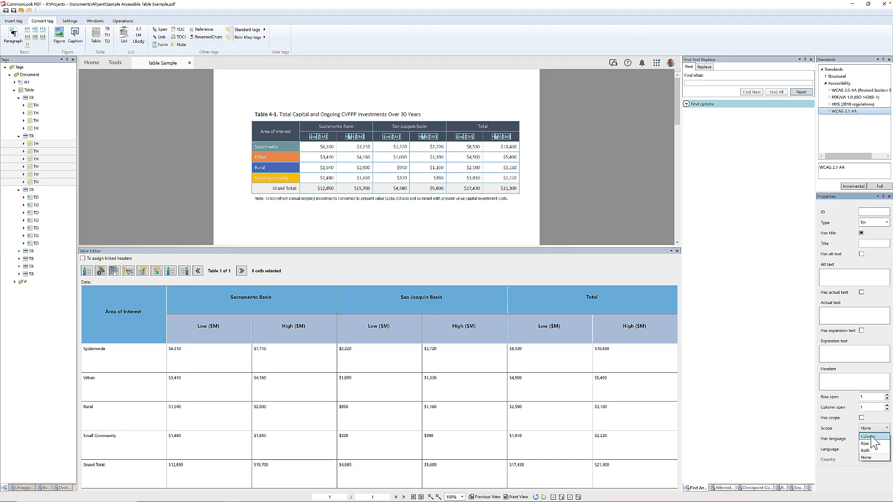
{"action": "left_click", "coordinate": [872, 444]}
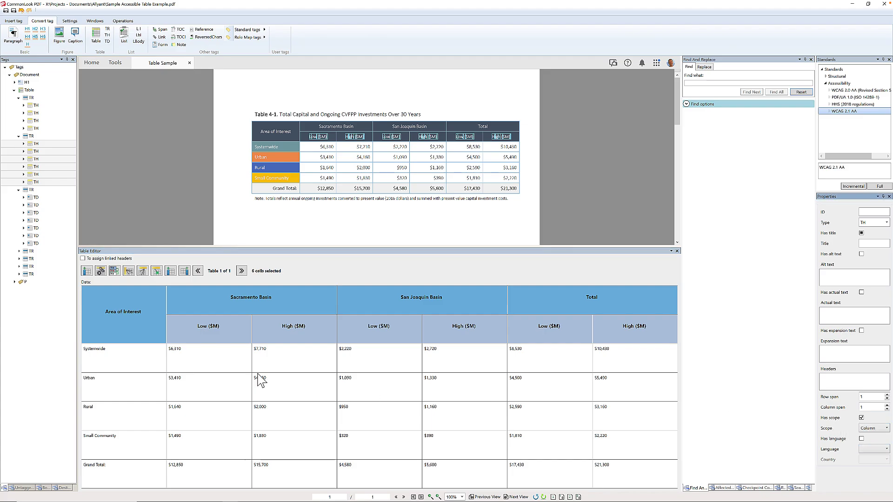
- Convert the first-column cells from Systemwide down to Grand Total to TH and set their scope to Row
{"action": "left_click", "coordinate": [107, 365]}
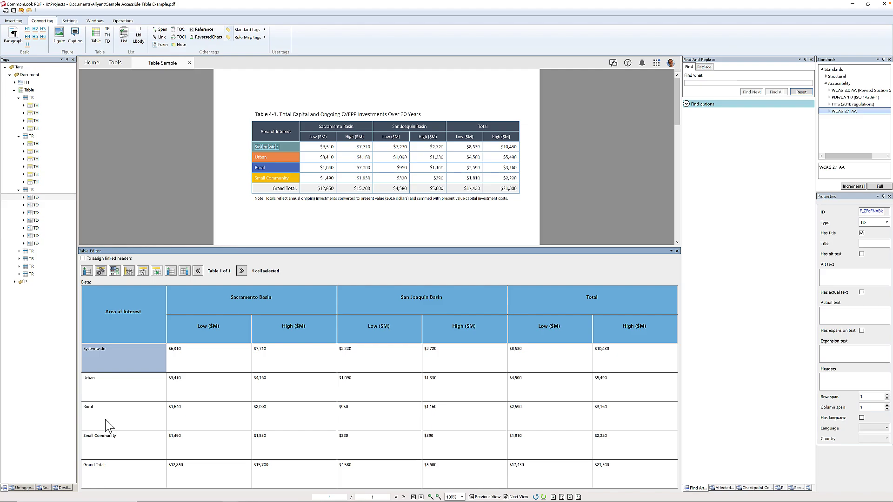
{"action": "left_click", "coordinate": [103, 474], "text": "shift"}
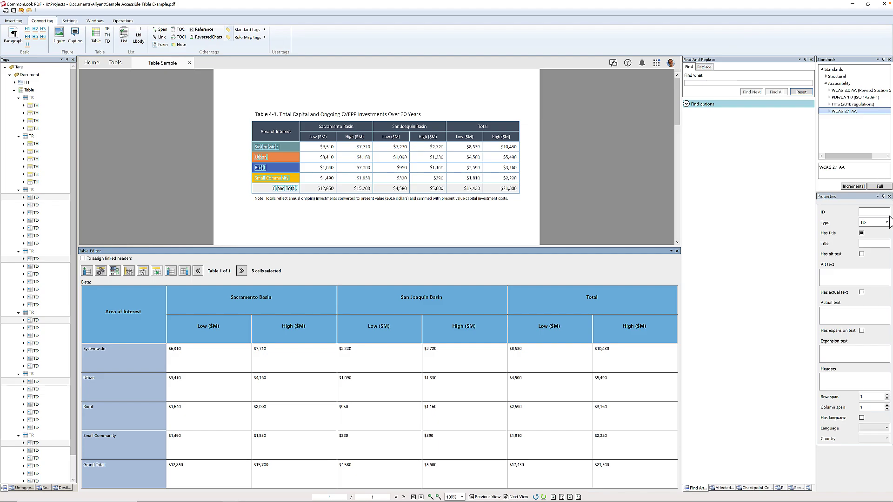
{"action": "left_click", "coordinate": [887, 223]}
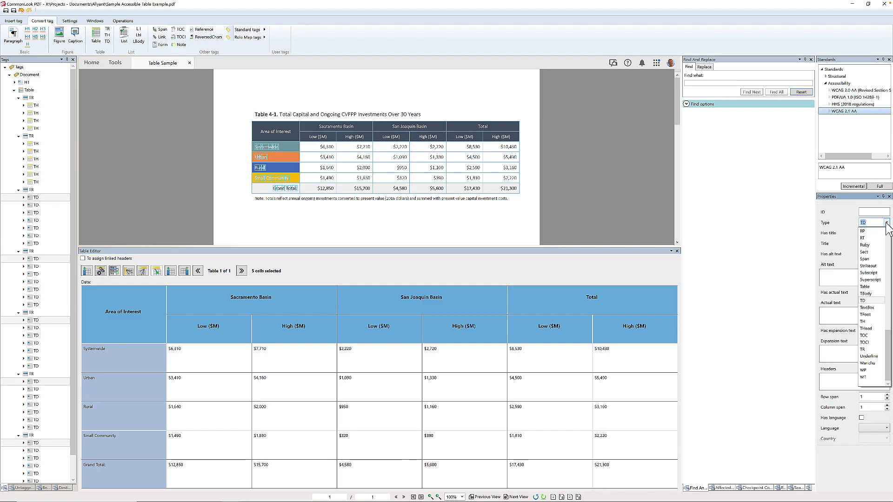
{"action": "left_click", "coordinate": [864, 322]}
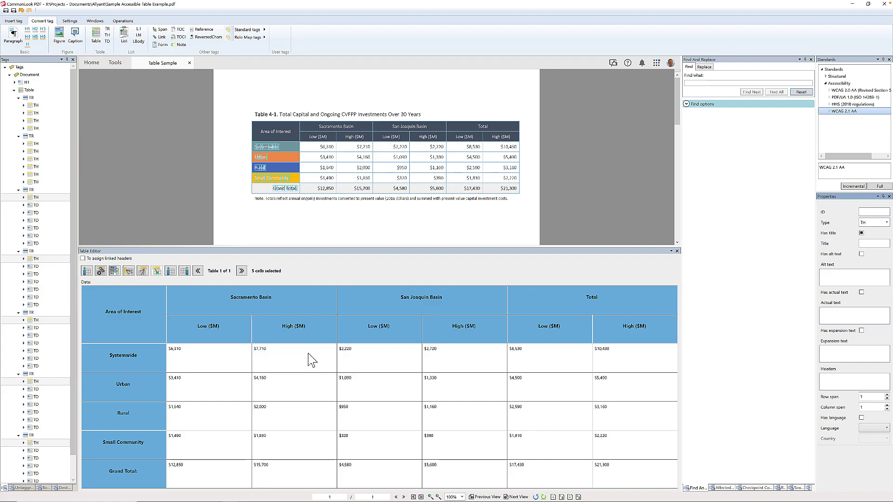
{"action": "left_click", "coordinate": [139, 352]}
{"action": "left_click", "coordinate": [135, 359]}
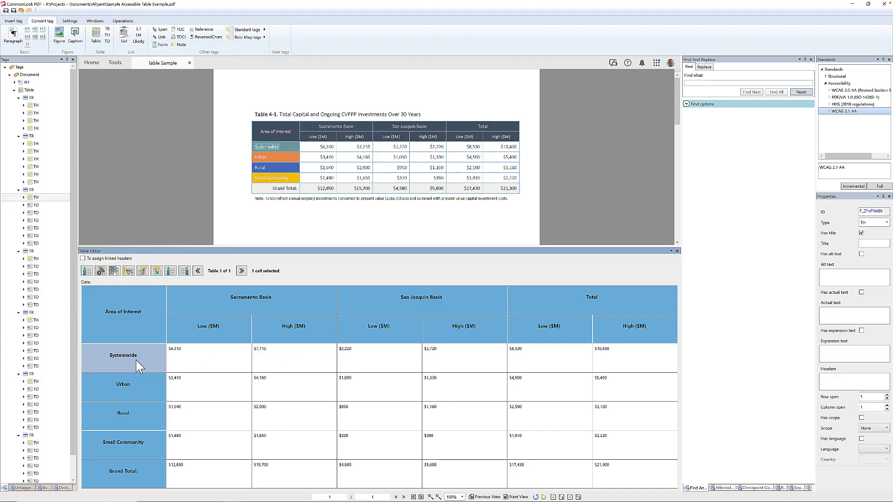
{"action": "left_click", "coordinate": [138, 477], "text": "shift"}
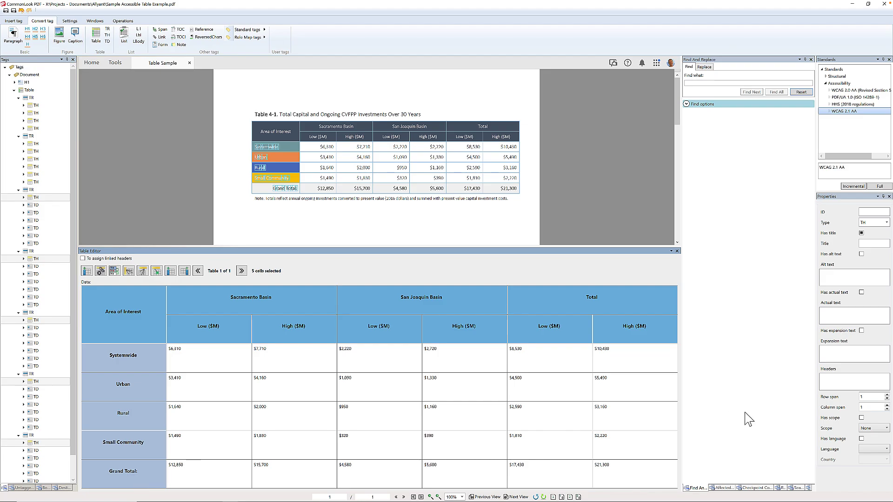
{"action": "left_click", "coordinate": [874, 428]}
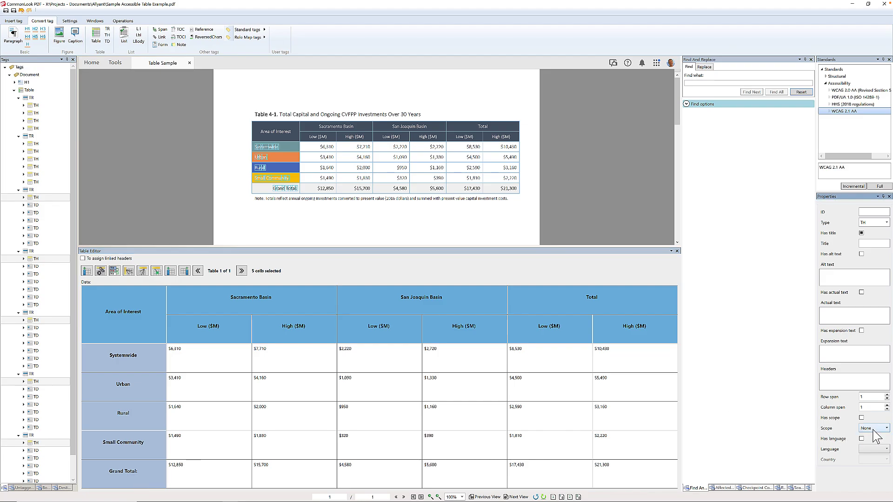
{"action": "left_click", "coordinate": [870, 445]}
- Run a full WCAG 2.1 AA verification of the document, accepting deletion of the previous verification results
{"action": "left_click", "coordinate": [880, 187]}
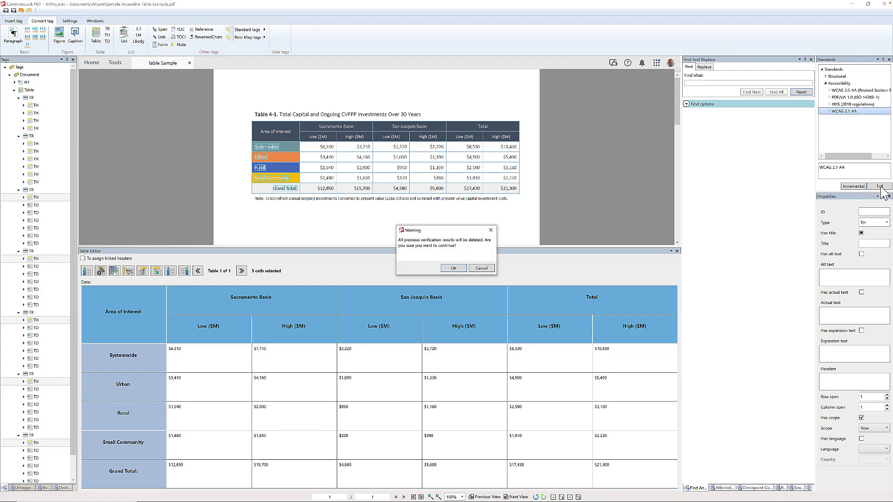
{"action": "left_click", "coordinate": [452, 269]}
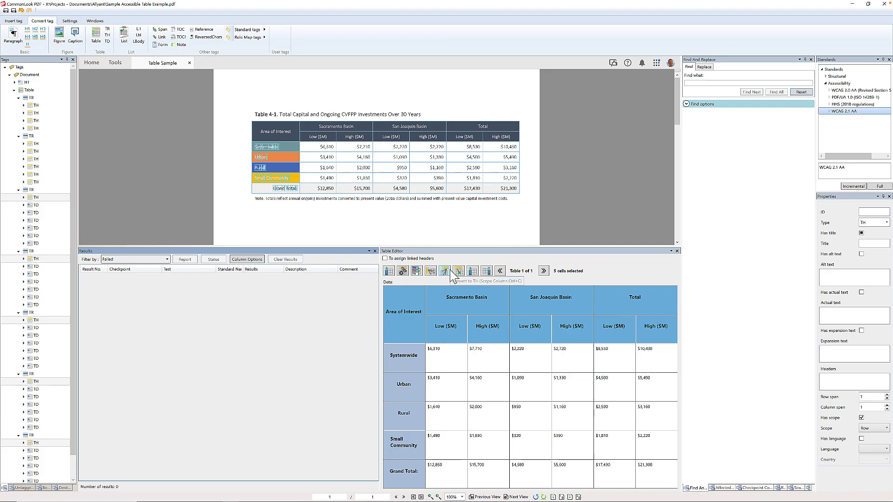